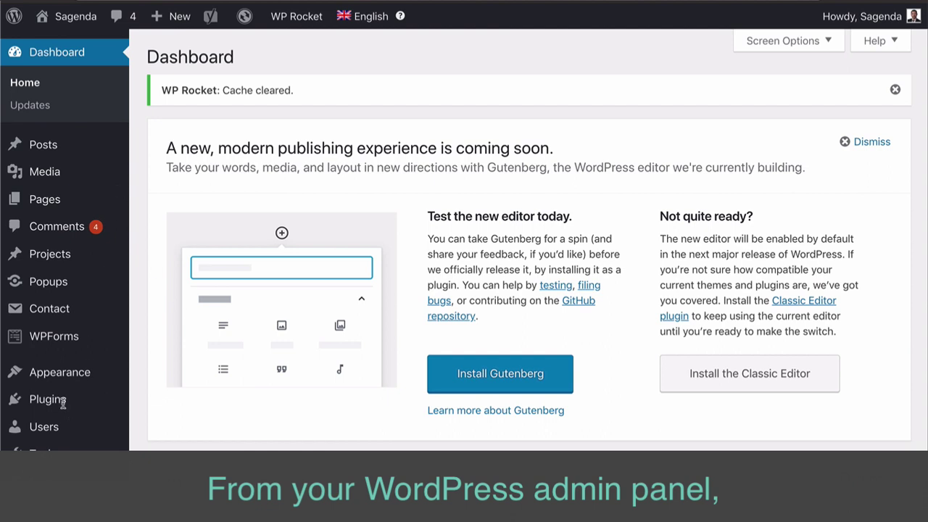
Search the new plugins for "sagenda" and install the "Sagenda – Free booking calendar" plugin.
{"action": "mouse_move", "coordinate": [60, 403]}
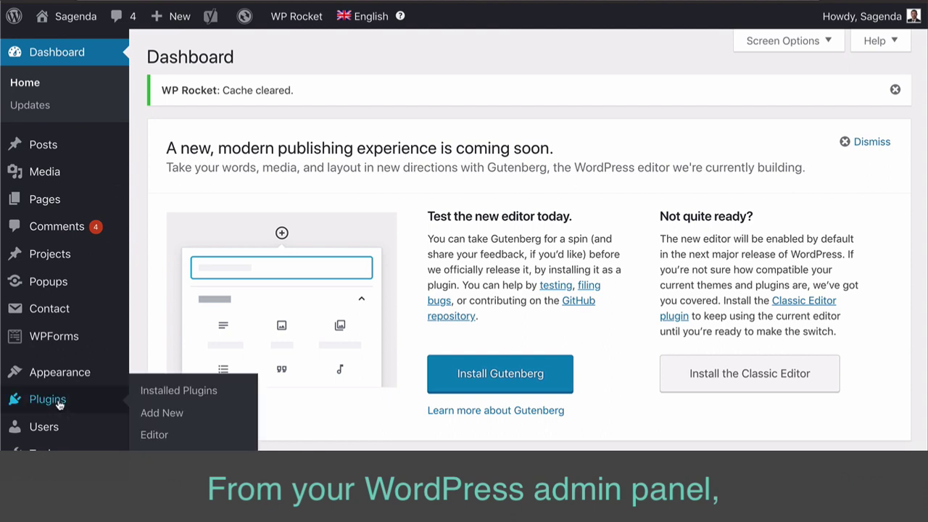
{"action": "left_click", "coordinate": [152, 413]}
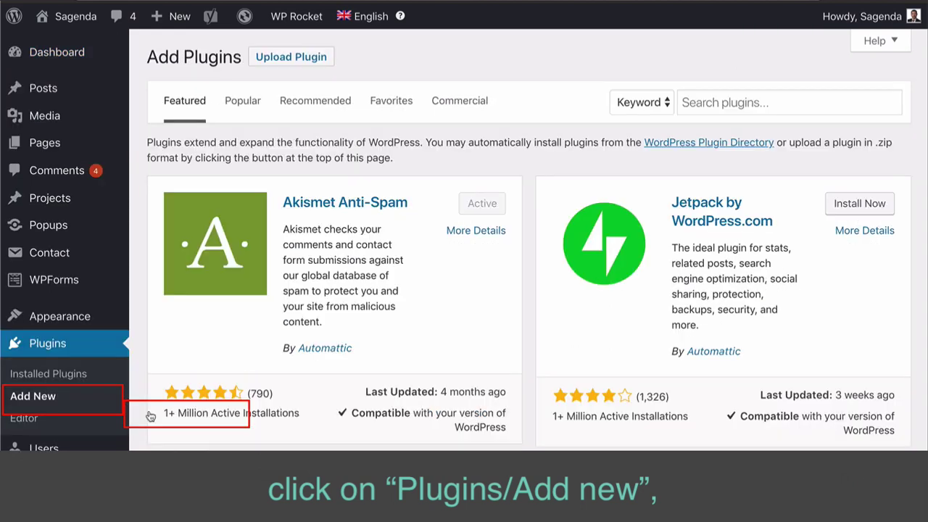
{"action": "left_click", "coordinate": [704, 103]}
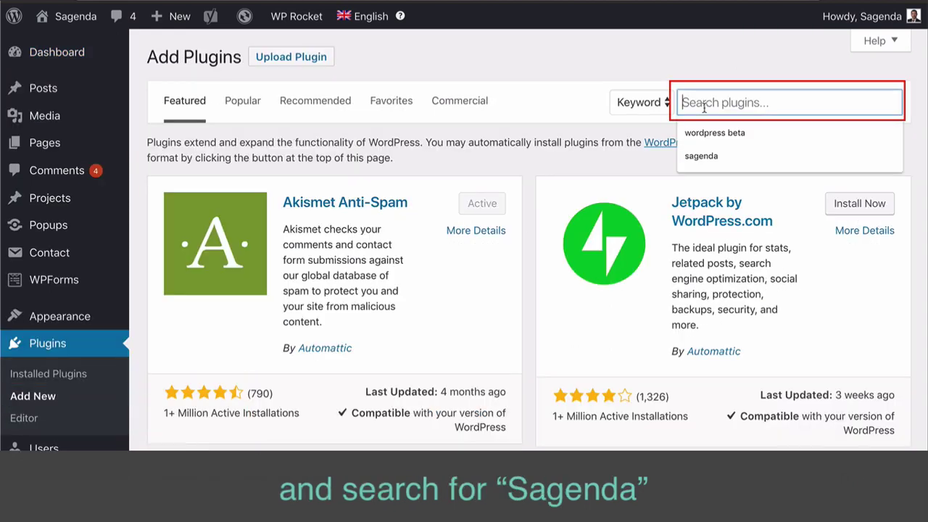
{"action": "type", "text": "sagenda"}
{"action": "key", "text": "Return"}
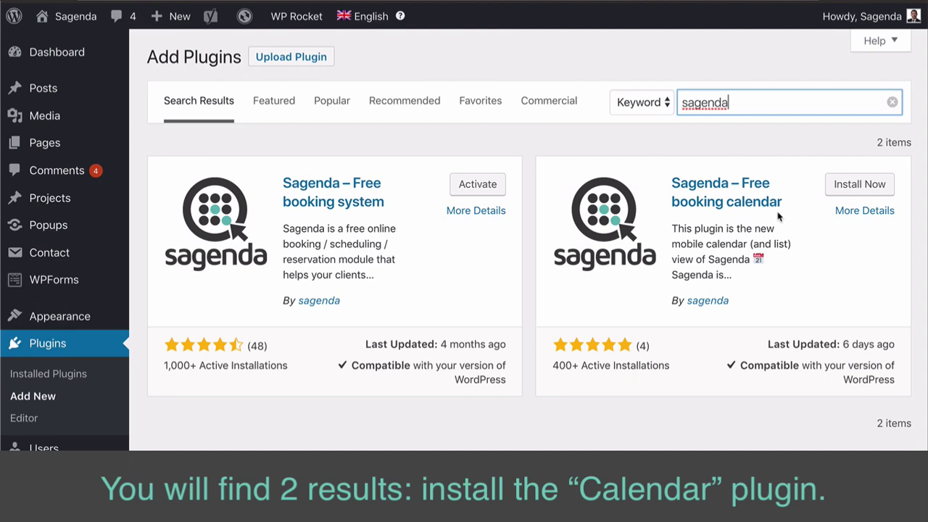
{"action": "left_click", "coordinate": [838, 187]}
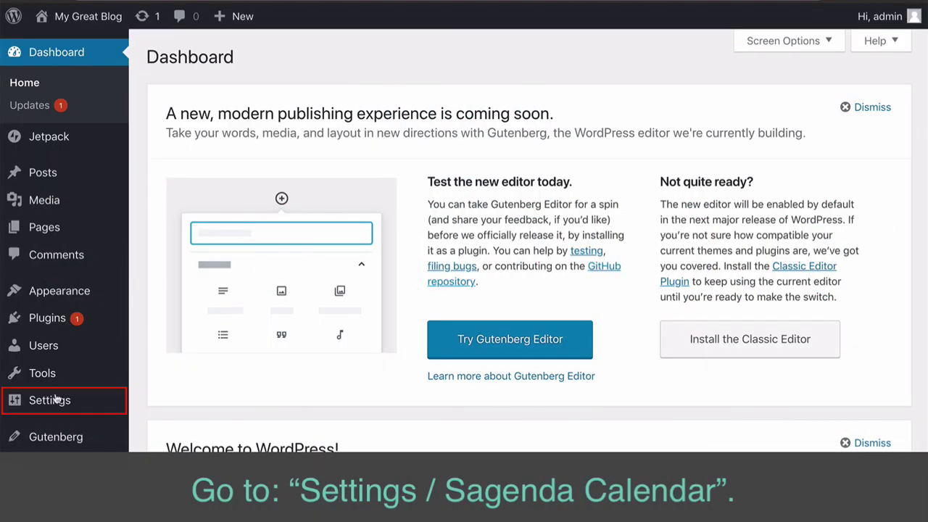
Open the Sagenda Calendar settings in WordPress and copy the authentication code from the Sagenda account dashboard.
{"action": "mouse_move", "coordinate": [57, 402]}
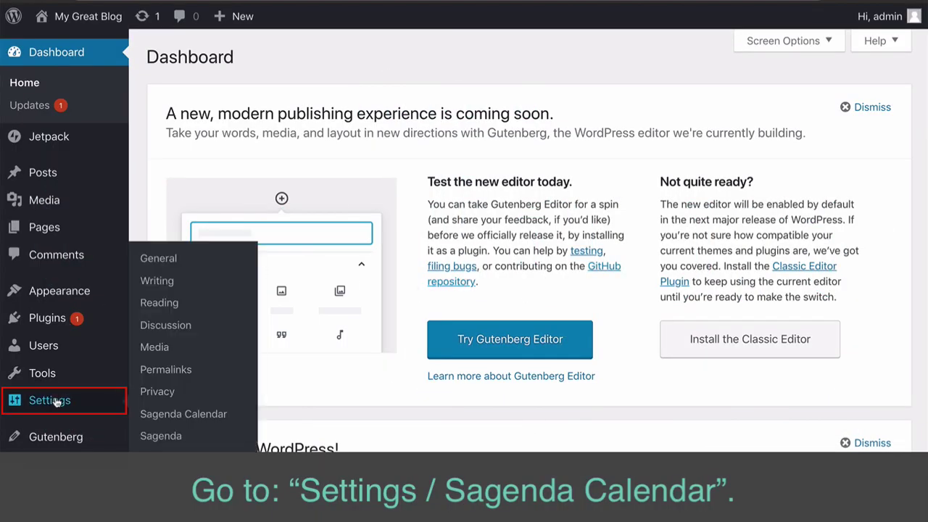
{"action": "left_click", "coordinate": [156, 418]}
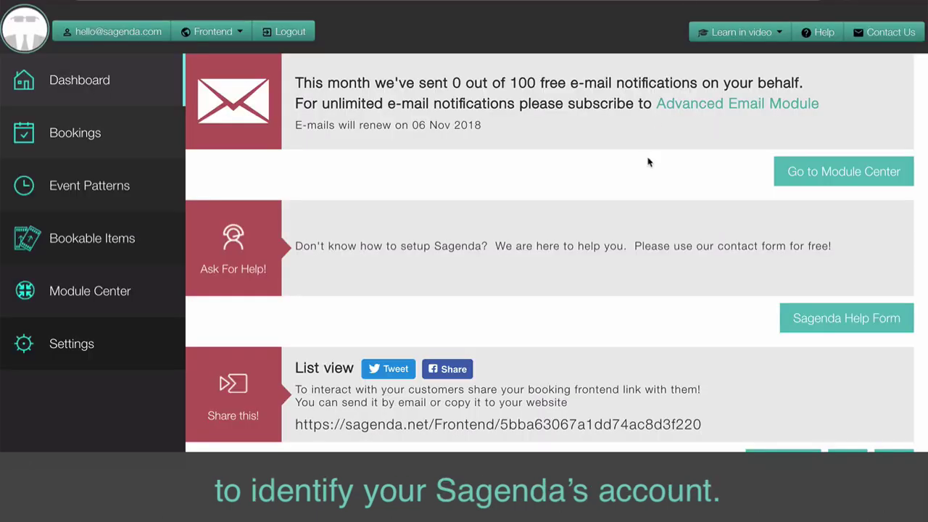
{"action": "scroll", "coordinate": [648, 162], "scroll_direction": "down", "scroll_amount": 3}
{"action": "scroll", "coordinate": [647, 162], "scroll_direction": "down", "scroll_amount": 2}
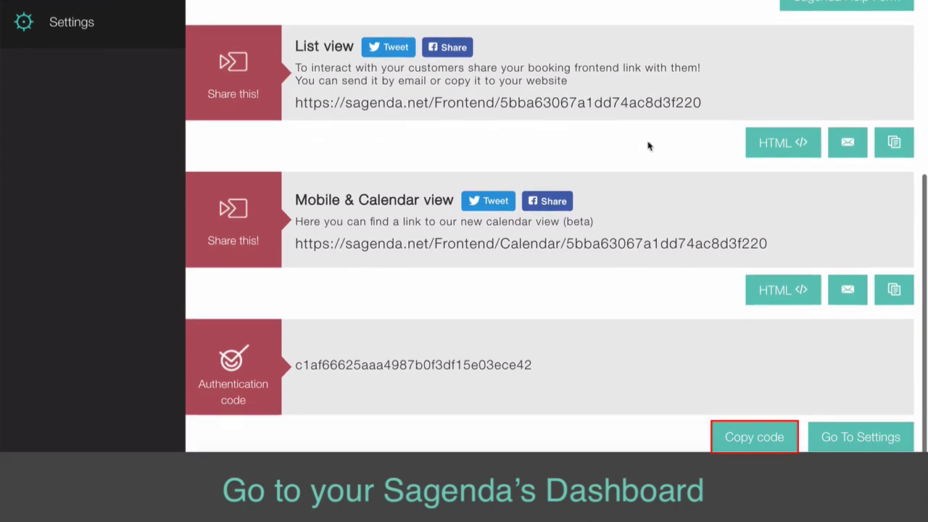
{"action": "scroll", "coordinate": [723, 439], "scroll_direction": "up", "scroll_amount": 1}
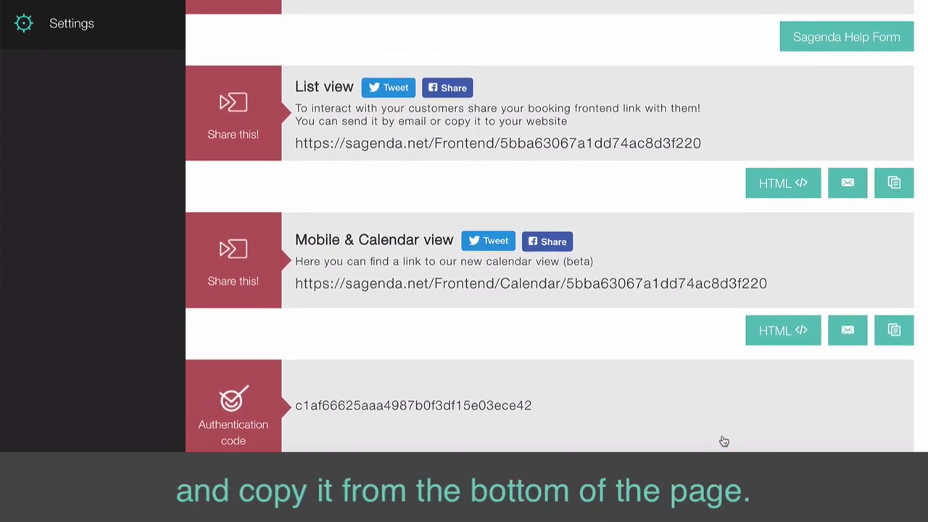
{"action": "scroll", "coordinate": [549, 227], "scroll_direction": "down", "scroll_amount": 1}
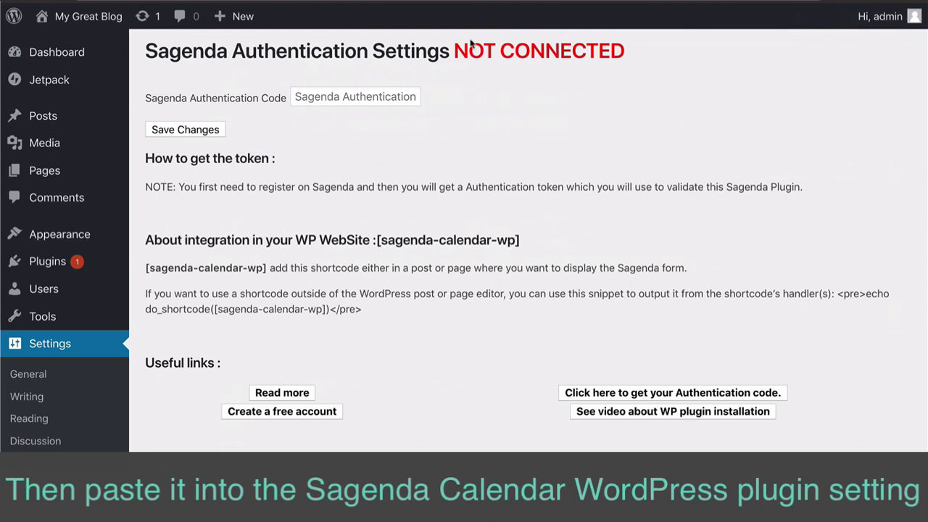
Paste the authentication code into the Sagenda Authentication Code field of the WordPress plugin settings and save the changes.
{"action": "left_click", "coordinate": [362, 90]}
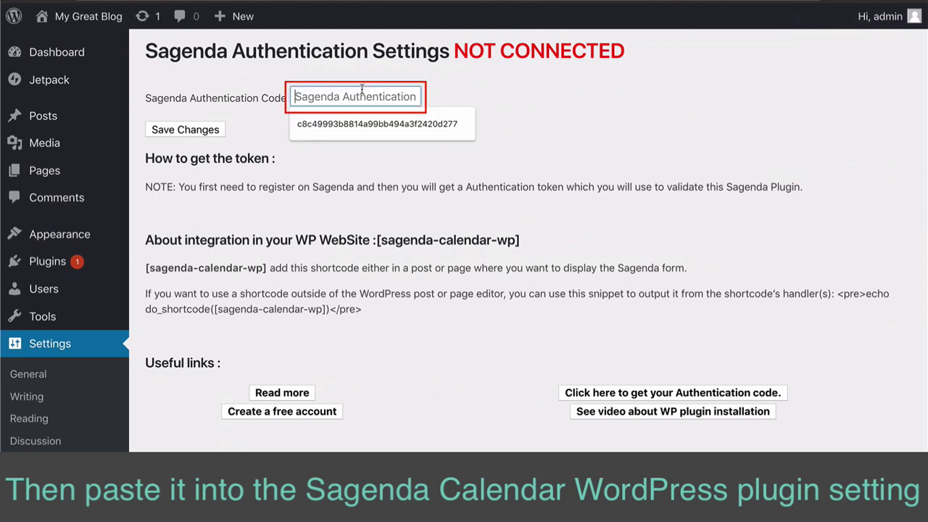
{"action": "key", "text": "ctrl+v"}
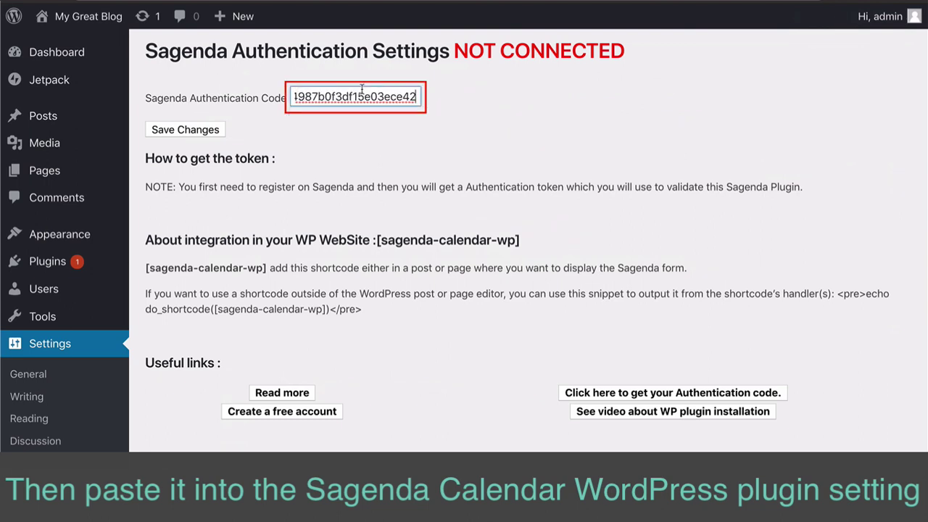
{"action": "left_click", "coordinate": [207, 133]}
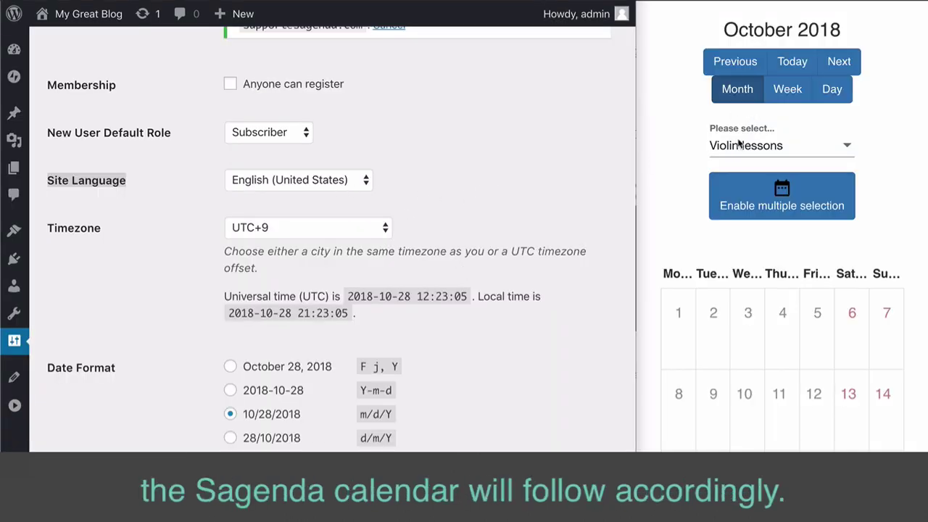
Set the WordPress site language to Español and save the general settings.
{"action": "left_click", "coordinate": [362, 188]}
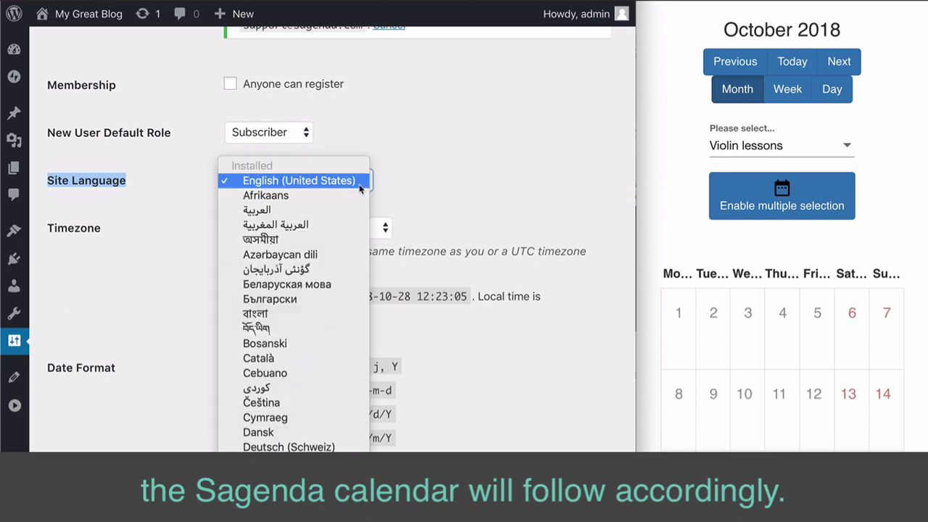
{"action": "scroll", "coordinate": [360, 189], "scroll_direction": "down", "scroll_amount": 10}
{"action": "scroll", "coordinate": [361, 188], "scroll_direction": "down", "scroll_amount": 5}
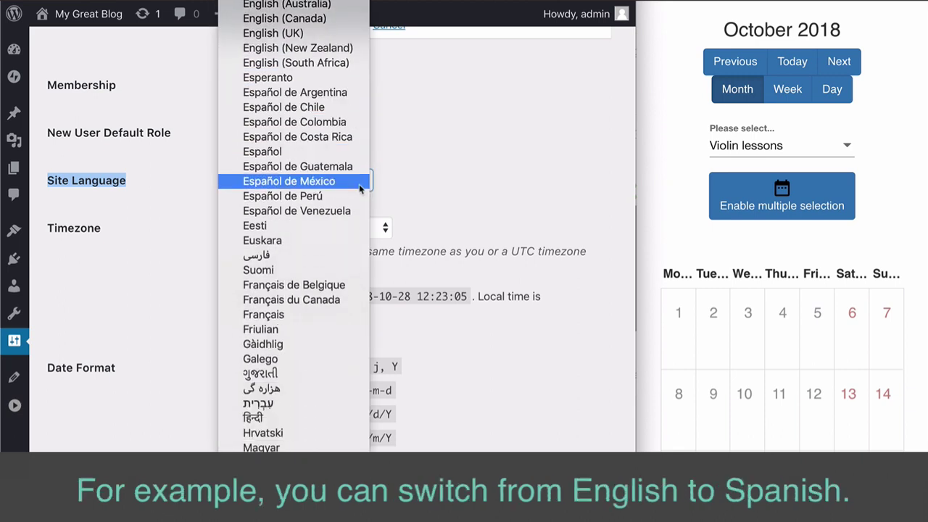
{"action": "left_click", "coordinate": [319, 152]}
{"action": "scroll", "coordinate": [162, 228], "scroll_direction": "down", "scroll_amount": 6}
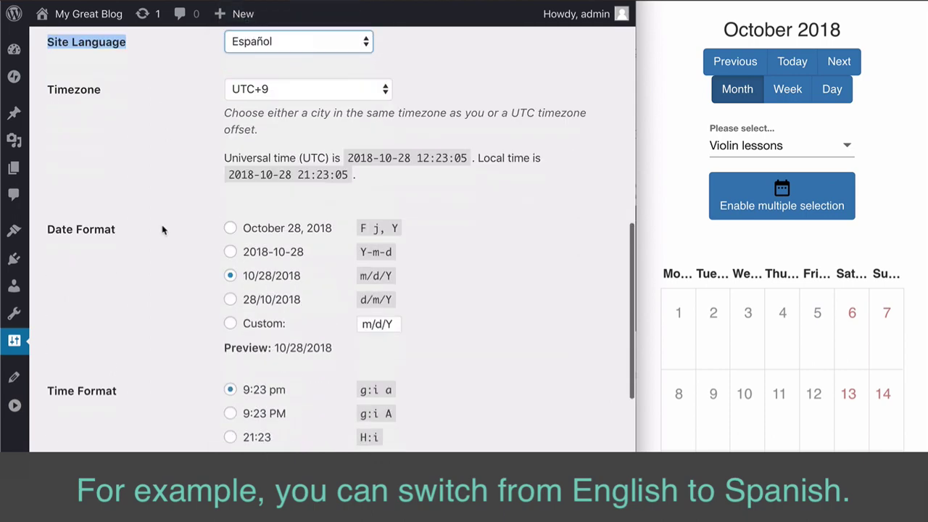
{"action": "left_click", "coordinate": [111, 396]}
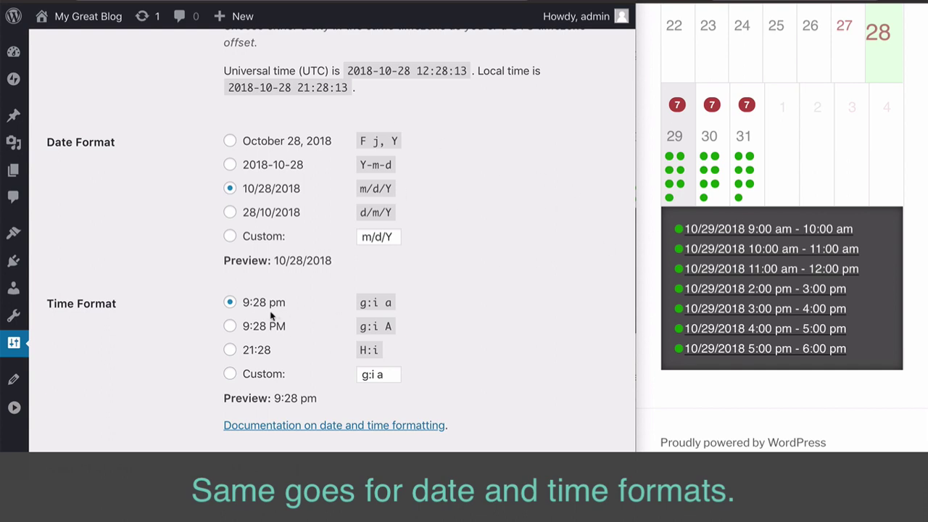
Set the date format to F j, Y and the time format to H:i, and save the general settings.
{"action": "left_click", "coordinate": [265, 141]}
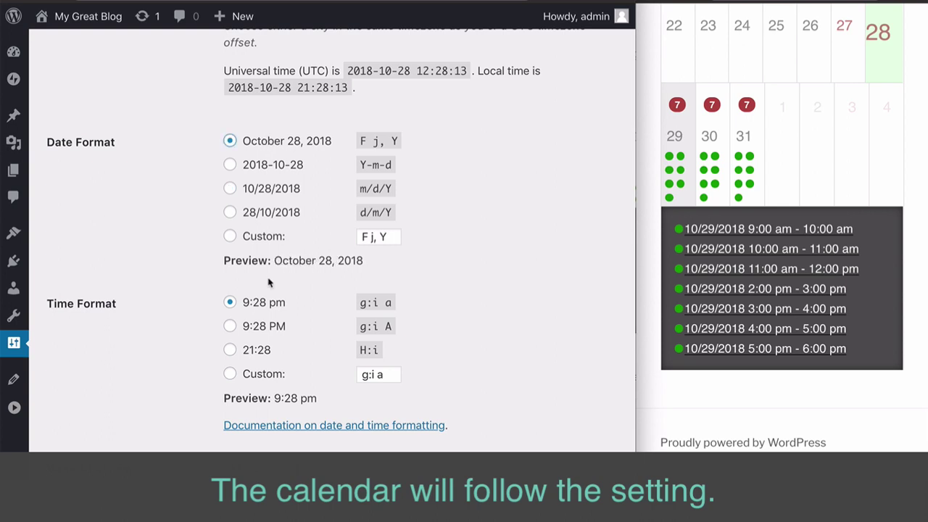
{"action": "left_click", "coordinate": [256, 351]}
{"action": "scroll", "coordinate": [171, 374], "scroll_direction": "down", "scroll_amount": 3}
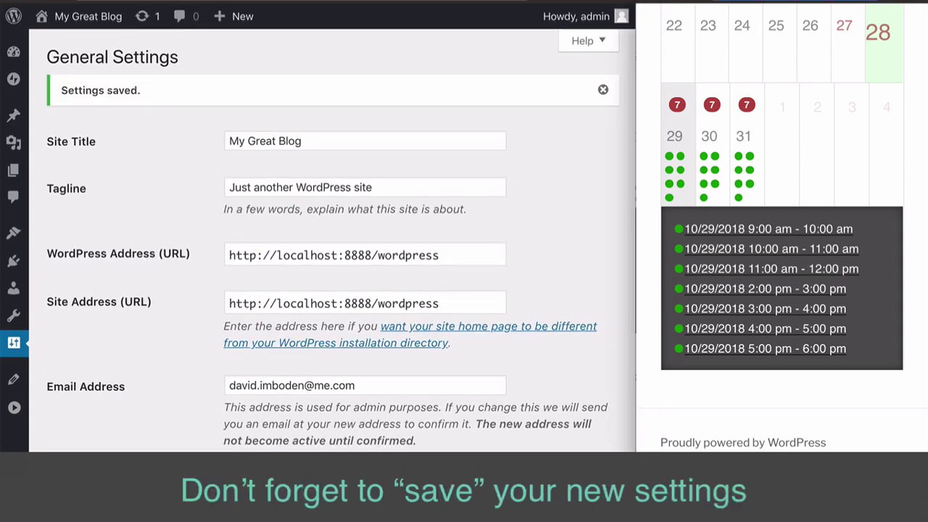
Reload the Sagenda calendar and view the events of October 29 in the new date and time format.
{"action": "key", "text": "super+r"}
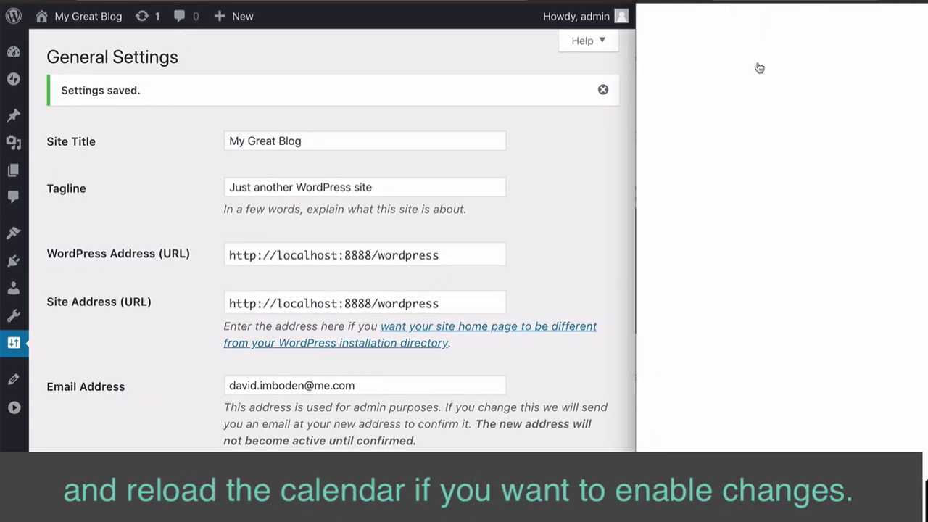
{"action": "left_click", "coordinate": [674, 327]}
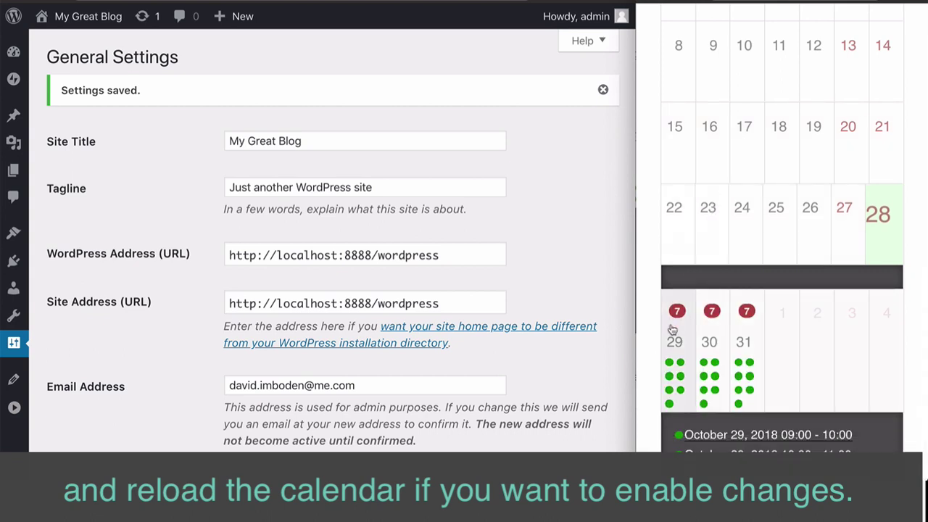
{"action": "scroll", "coordinate": [674, 328], "scroll_direction": "down", "scroll_amount": 3}
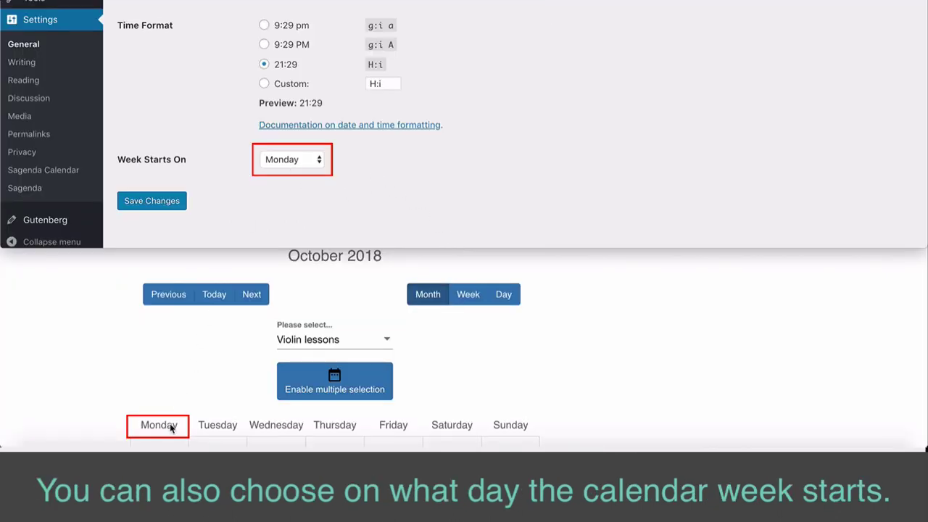
Set the first day of the week to Sunday and save the general settings.
{"action": "left_click", "coordinate": [278, 163]}
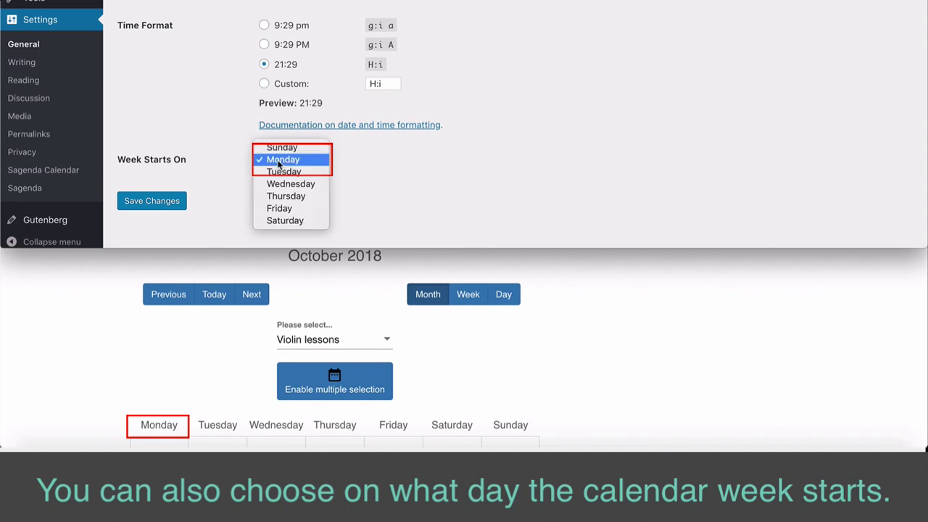
{"action": "left_click", "coordinate": [281, 148]}
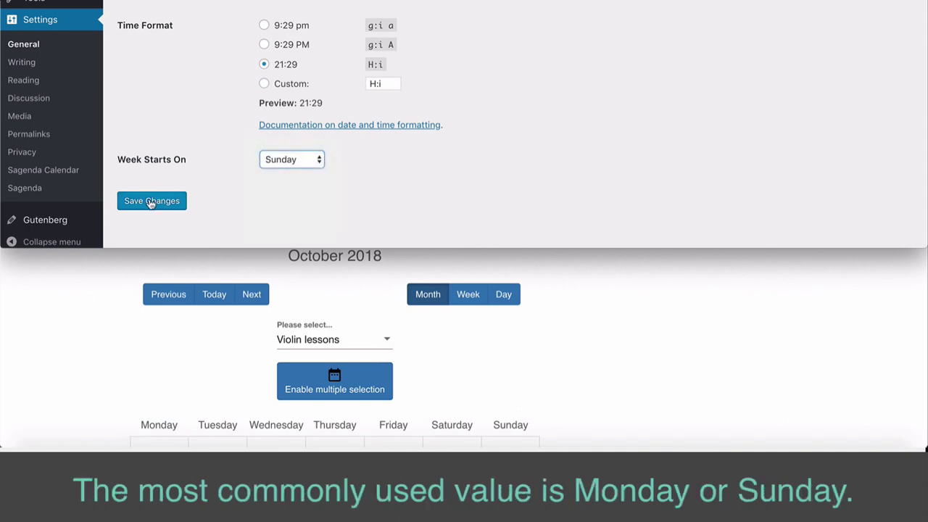
{"action": "left_click", "coordinate": [149, 202]}
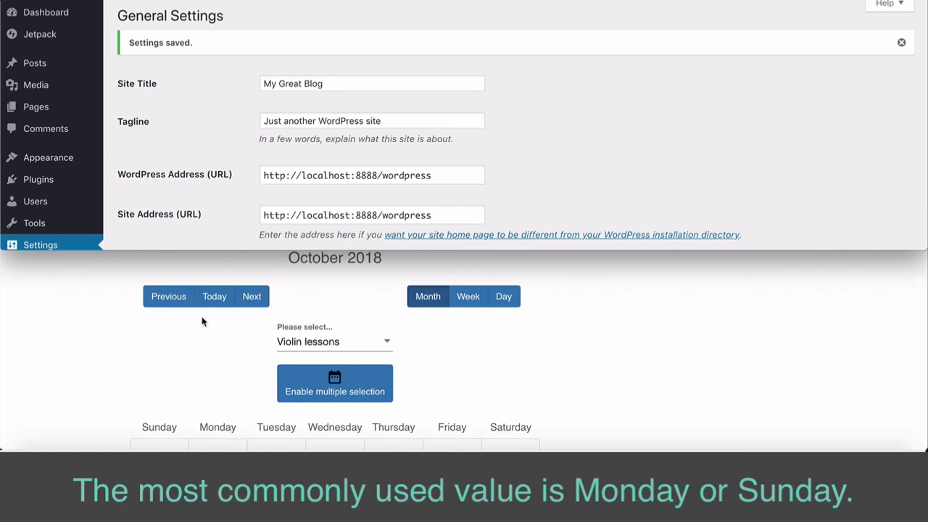
{"action": "scroll", "coordinate": [234, 176], "scroll_direction": "down", "scroll_amount": 10}
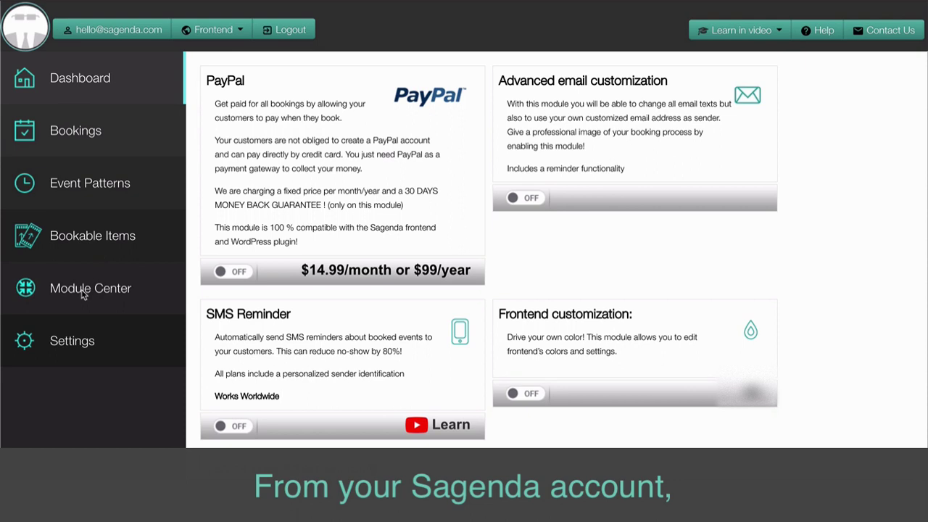
Activate the Frontend customization module in the Sagenda Module Center and save its settings with Multi-Bookings enabled.
{"action": "left_click", "coordinate": [65, 290]}
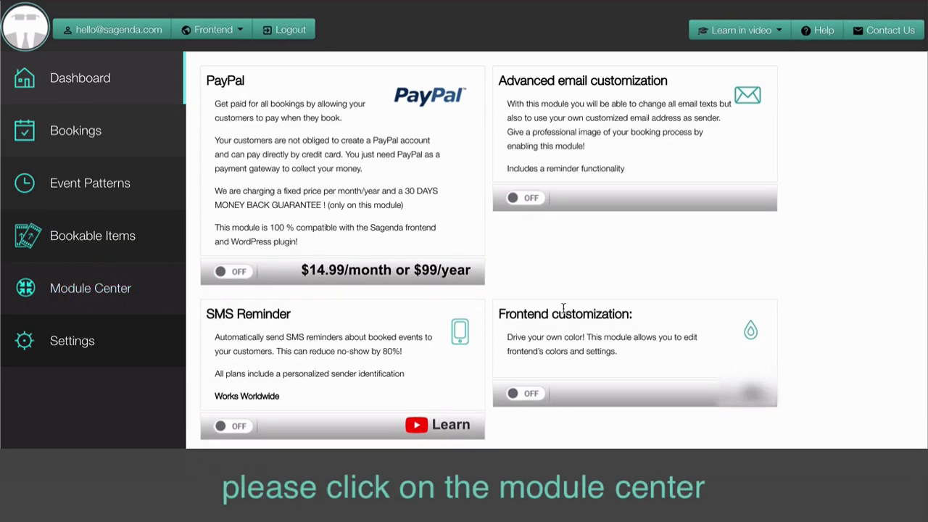
{"action": "left_click", "coordinate": [525, 395]}
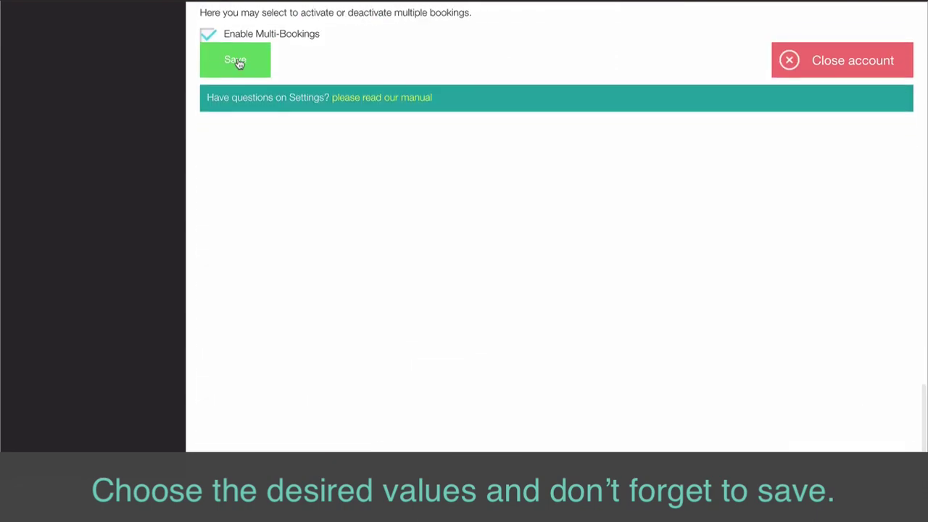
{"action": "left_click", "coordinate": [238, 61]}
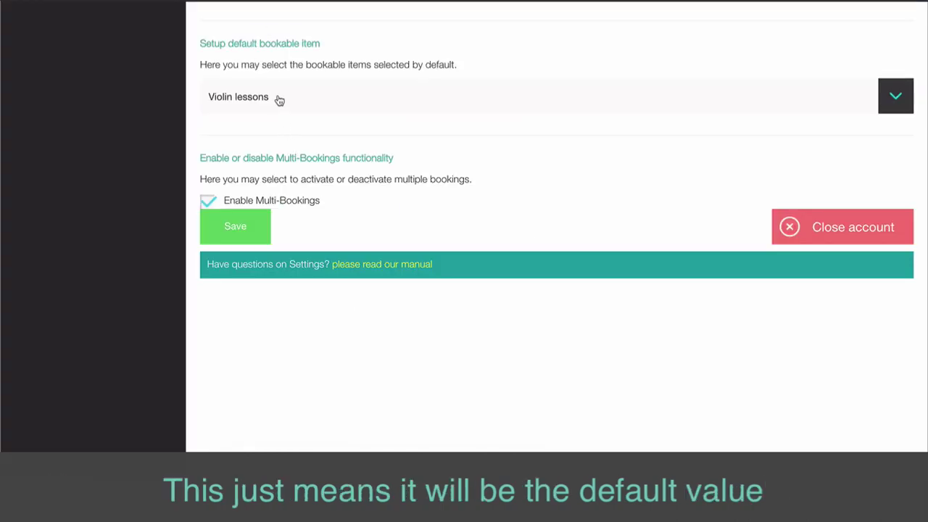
Set the default bookable item to Double bass and save the frontend settings.
{"action": "left_click", "coordinate": [278, 98]}
{"action": "left_click", "coordinate": [269, 143]}
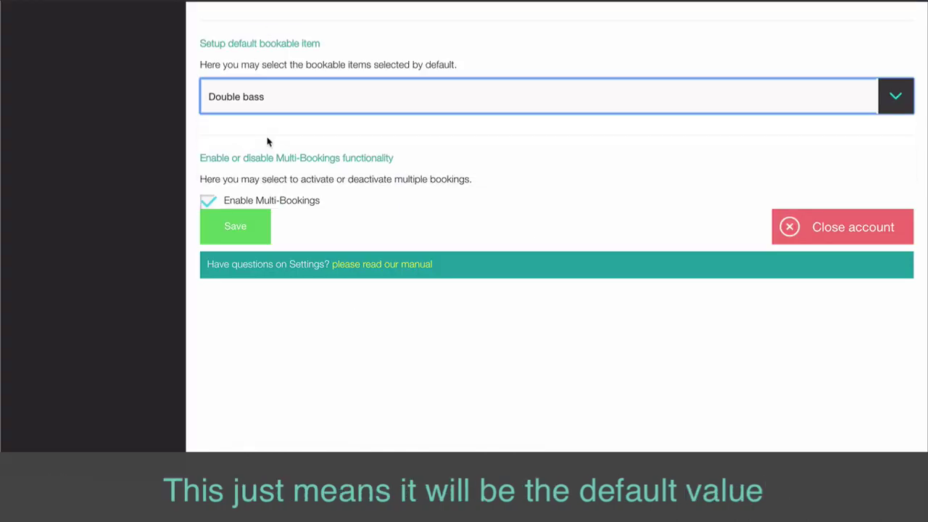
{"action": "left_click", "coordinate": [241, 229]}
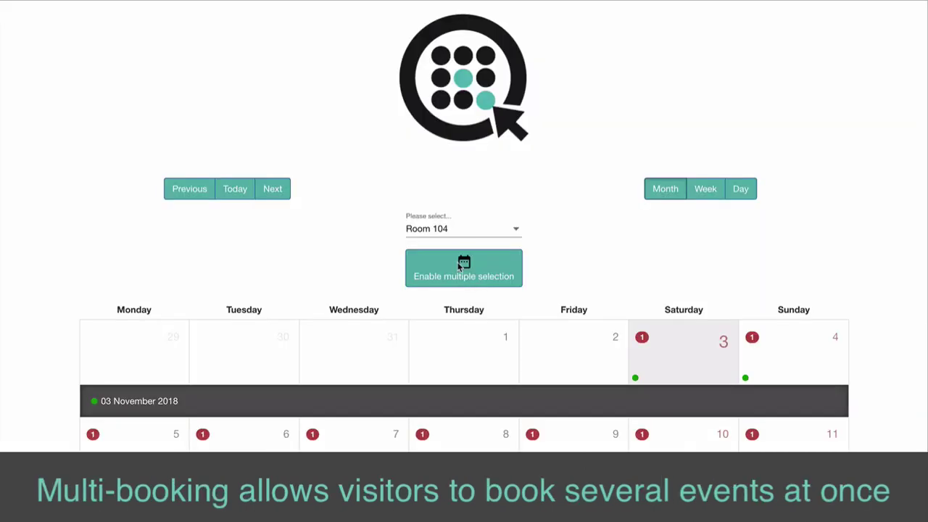
Enable multiple selection in the Room 104 calendar and select the events from 5 to 9 November 2018.
{"action": "left_click", "coordinate": [459, 266]}
{"action": "scroll", "coordinate": [458, 266], "scroll_direction": "down", "scroll_amount": 3}
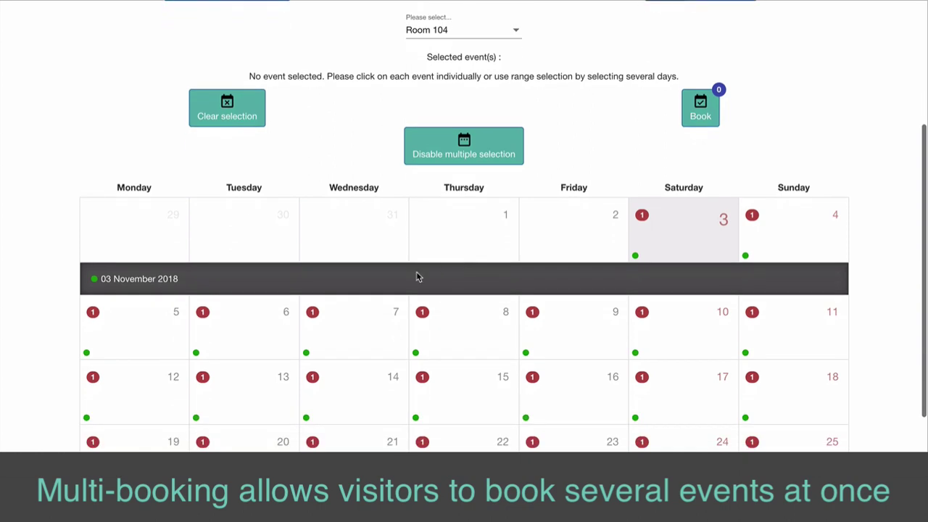
{"action": "left_click_drag", "start_coordinate": [174, 327], "coordinate": [549, 348]}
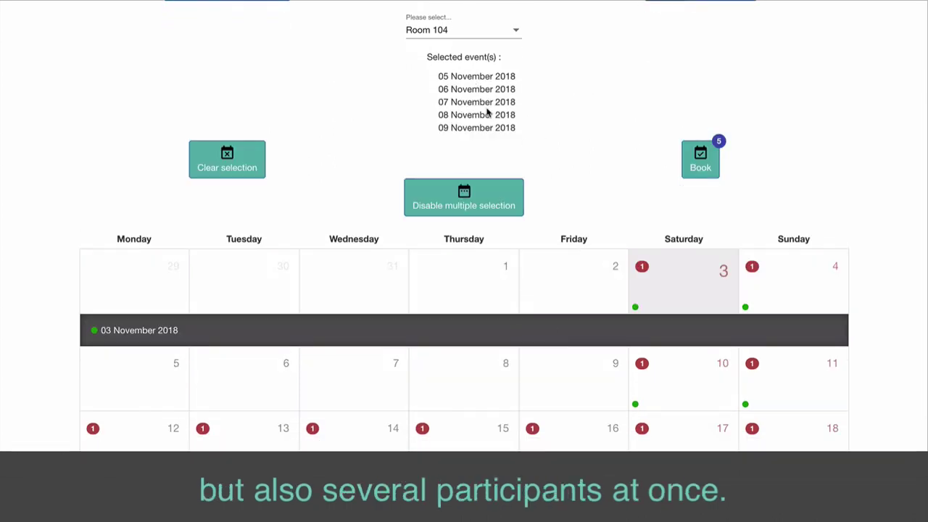
Clear the selected Room 104 events and individually select the events of 3, 4 and 5 November 2018.
{"action": "left_click", "coordinate": [229, 159]}
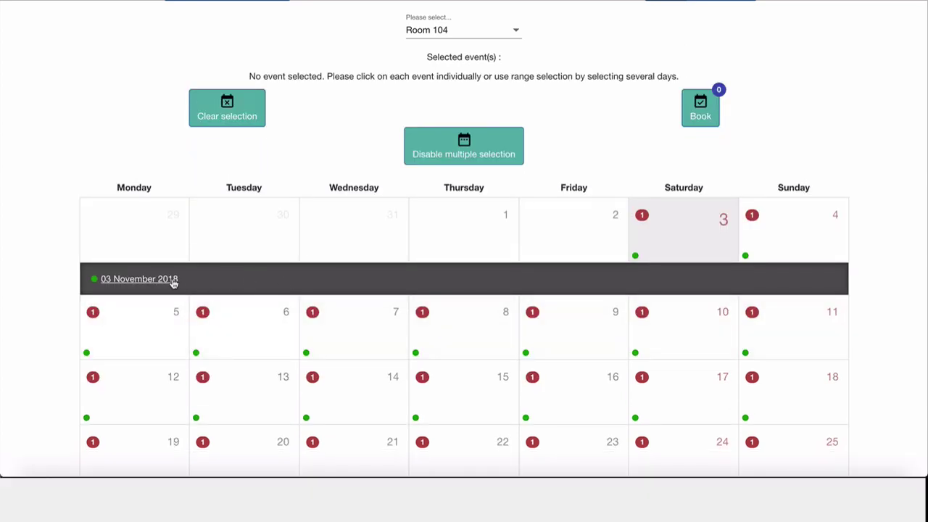
{"action": "left_click", "coordinate": [174, 283]}
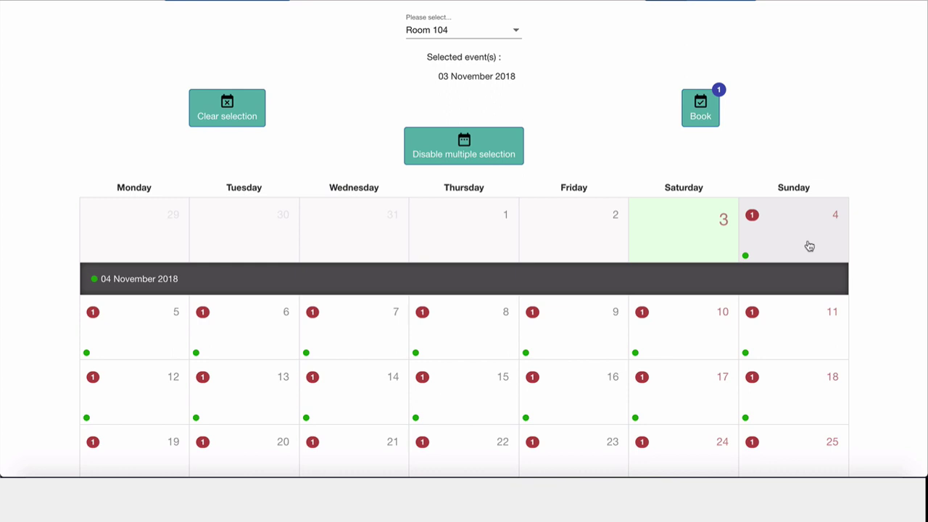
{"action": "left_click", "coordinate": [167, 279]}
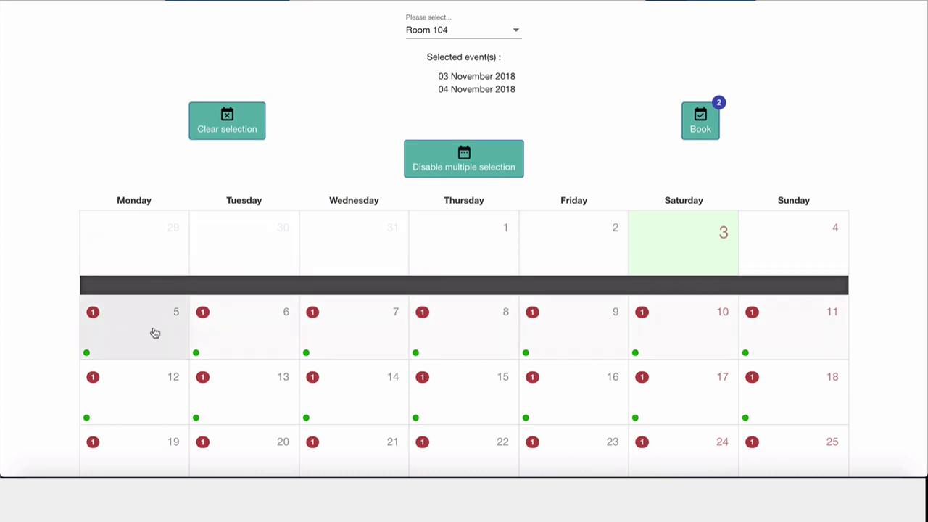
{"action": "mouse_move", "coordinate": [149, 341]}
{"action": "left_click", "coordinate": [134, 359]}
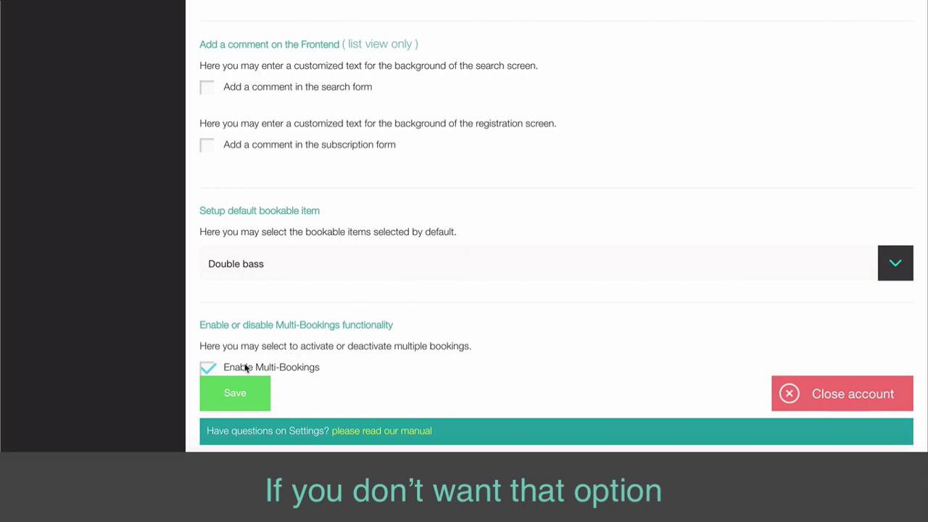
Disable Multi-Bookings in the Sagenda frontend settings and save.
{"action": "left_click", "coordinate": [208, 369]}
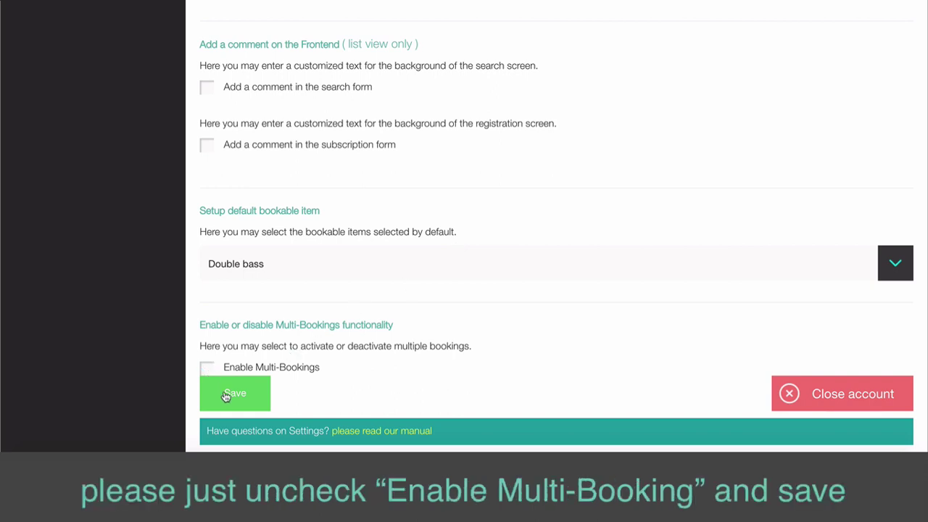
{"action": "left_click", "coordinate": [224, 394]}
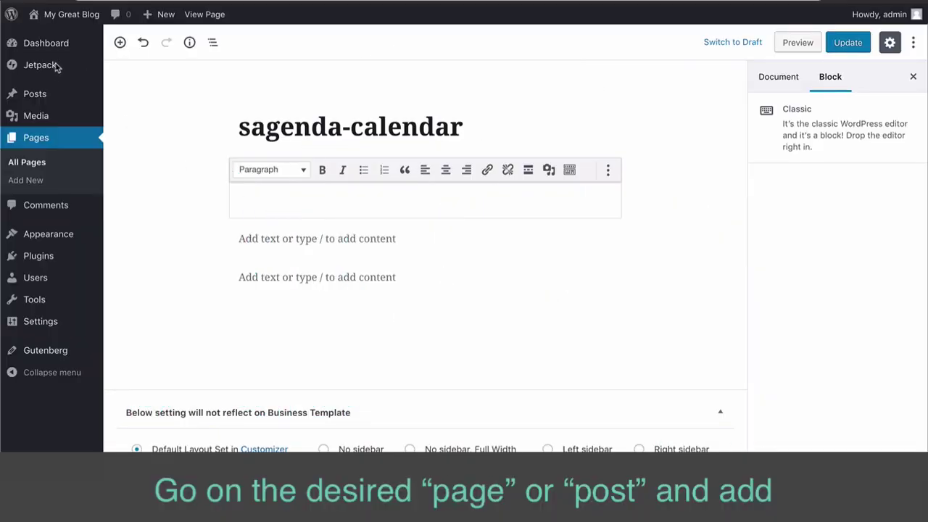
Add the shortcode [sagenda-calendar-wp] to the sagenda-calendar page, update it and view the published calendar.
{"action": "left_click", "coordinate": [257, 196]}
{"action": "type", "text": "[sagenda-calendar-wp]"}
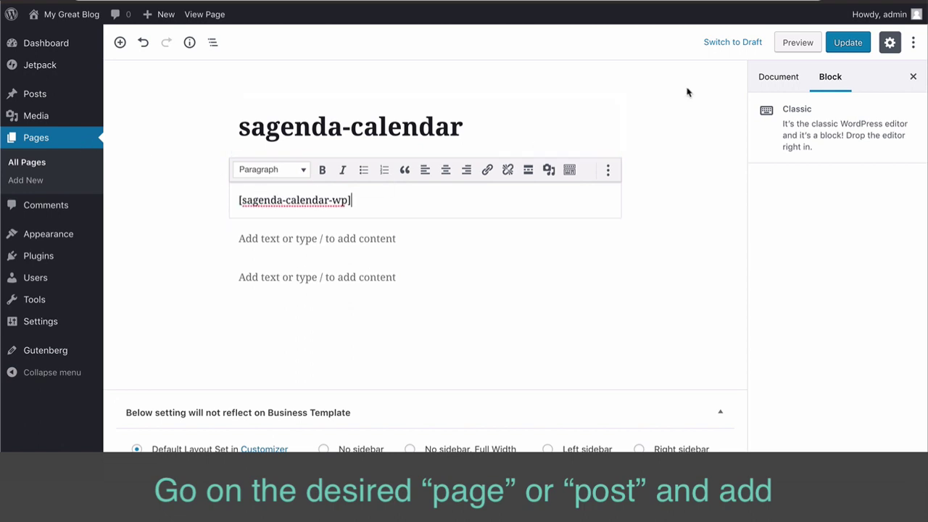
{"action": "left_click", "coordinate": [838, 44]}
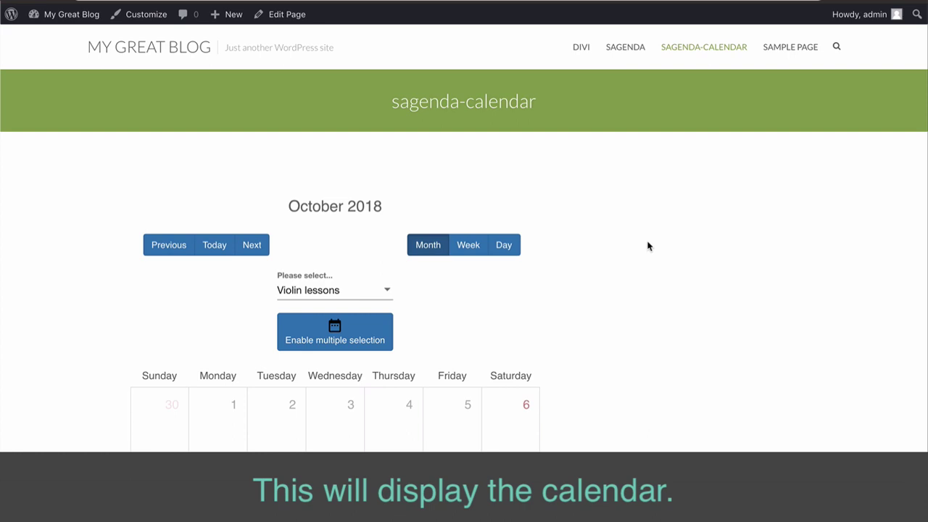
{"action": "scroll", "coordinate": [648, 245], "scroll_direction": "down", "scroll_amount": 2}
{"action": "scroll", "coordinate": [647, 245], "scroll_direction": "up", "scroll_amount": 2}
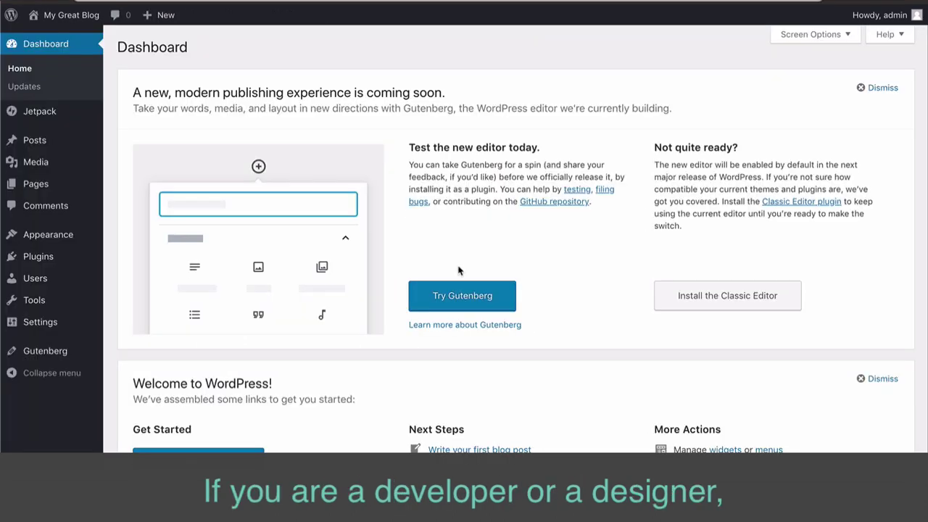
Open the Sagenda Calendar plugin settings in WordPress and highlight the page shortcode and the PHP do_shortcode snippet.
{"action": "mouse_move", "coordinate": [55, 327]}
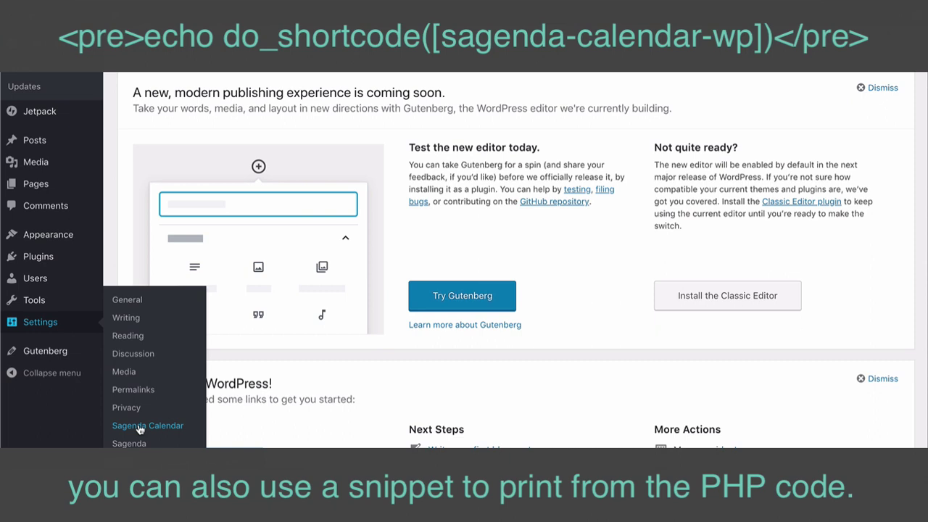
{"action": "left_click", "coordinate": [140, 428]}
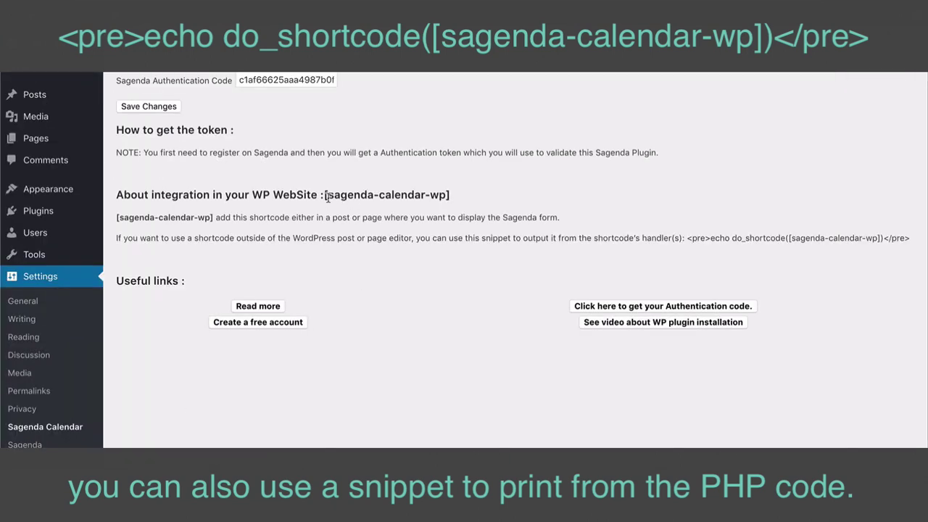
{"action": "left_click_drag", "start_coordinate": [325, 195], "coordinate": [442, 196]}
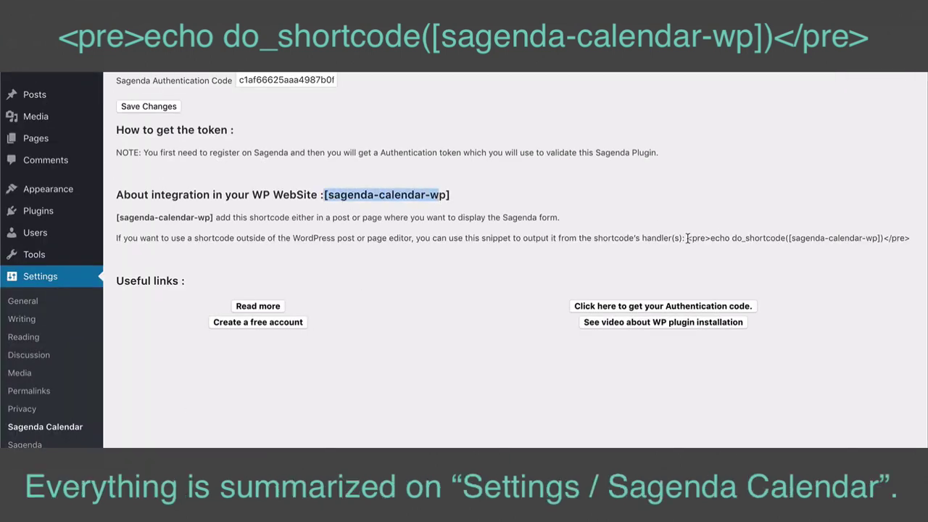
{"action": "left_click_drag", "start_coordinate": [688, 239], "coordinate": [911, 238]}
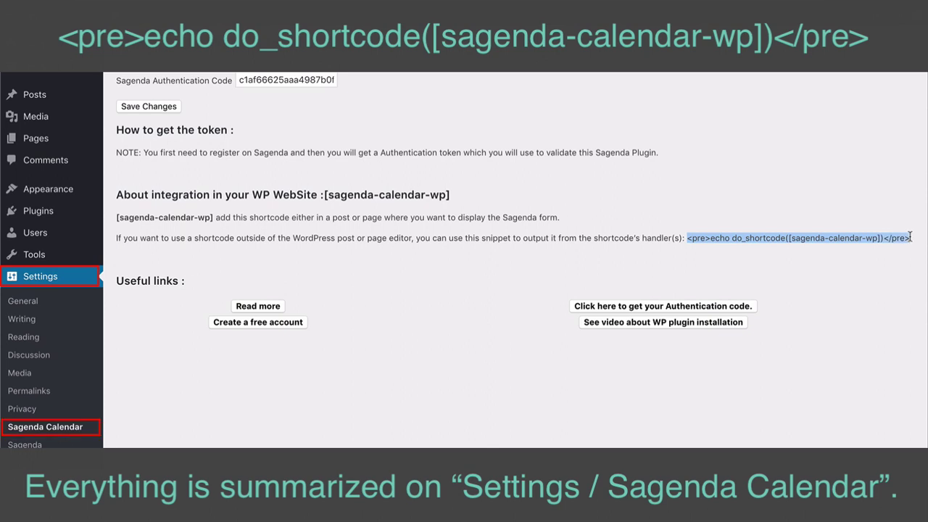